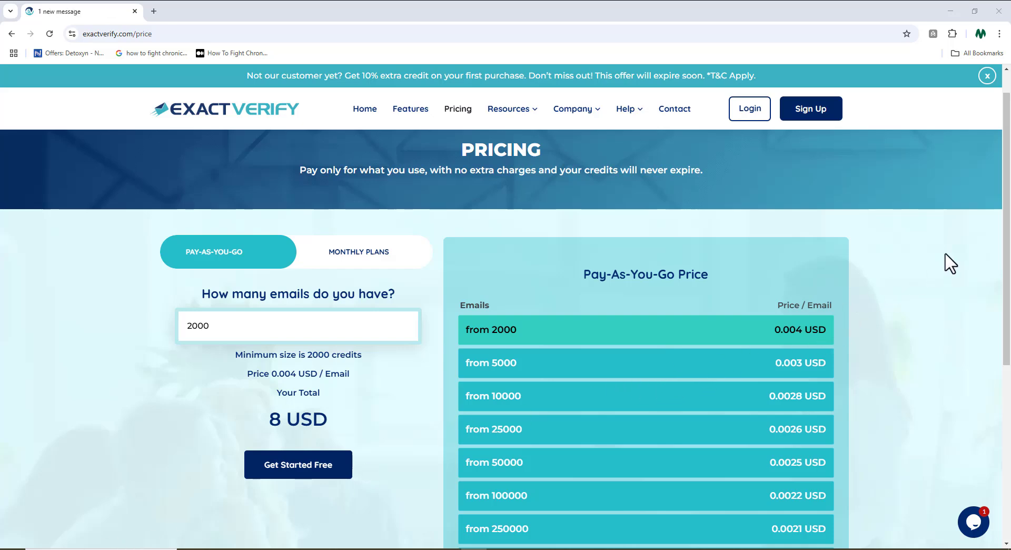
Upload Exact Verify Leads - Copy.txt as a Gmail list, preview it and submit it for validation
{"action": "scroll", "coordinate": [953, 255], "scroll_direction": "down", "scroll_amount": 3}
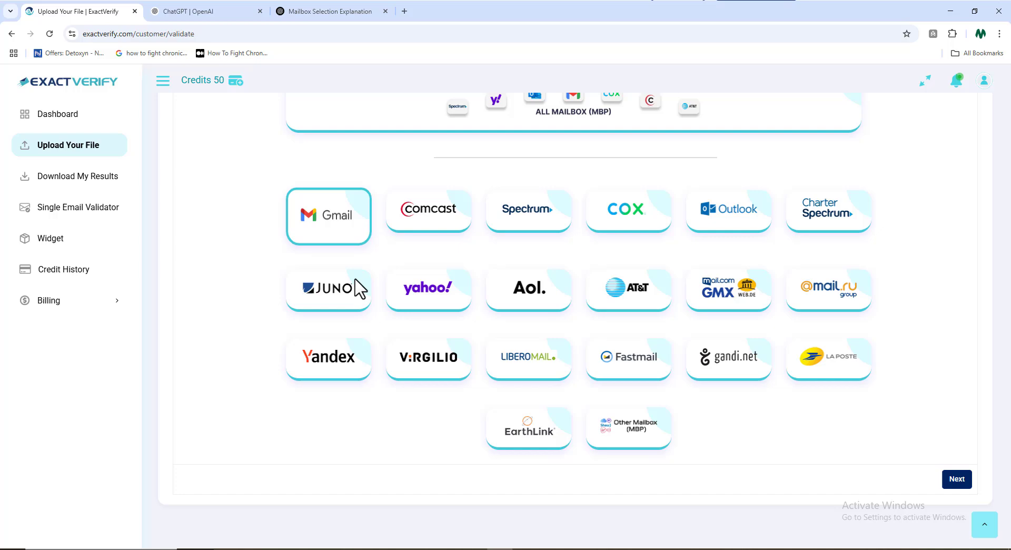
{"action": "scroll", "coordinate": [358, 290], "scroll_direction": "down", "scroll_amount": 4}
{"action": "scroll", "coordinate": [778, 255], "scroll_direction": "up", "scroll_amount": 2}
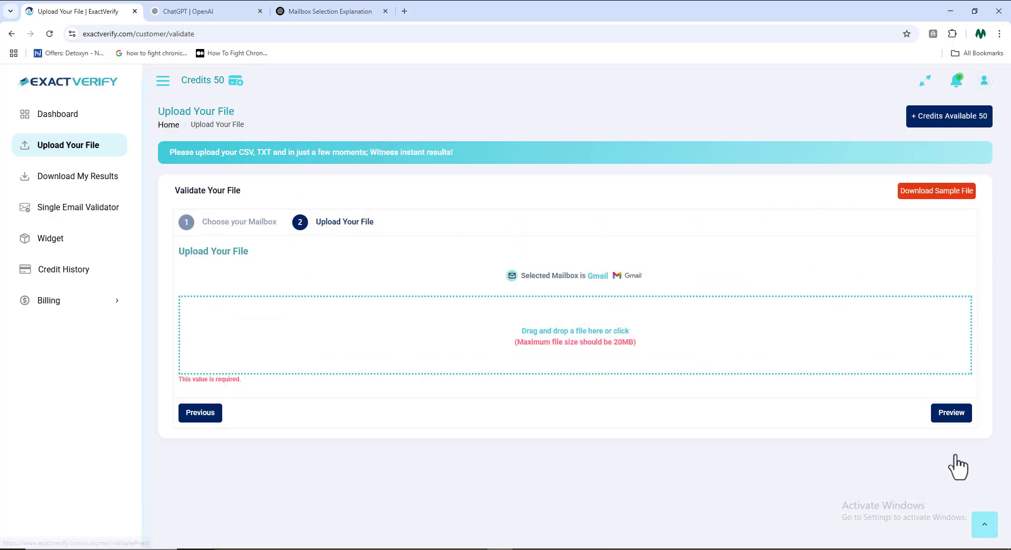
{"action": "left_click", "coordinate": [955, 454]}
{"action": "left_click", "coordinate": [354, 305]}
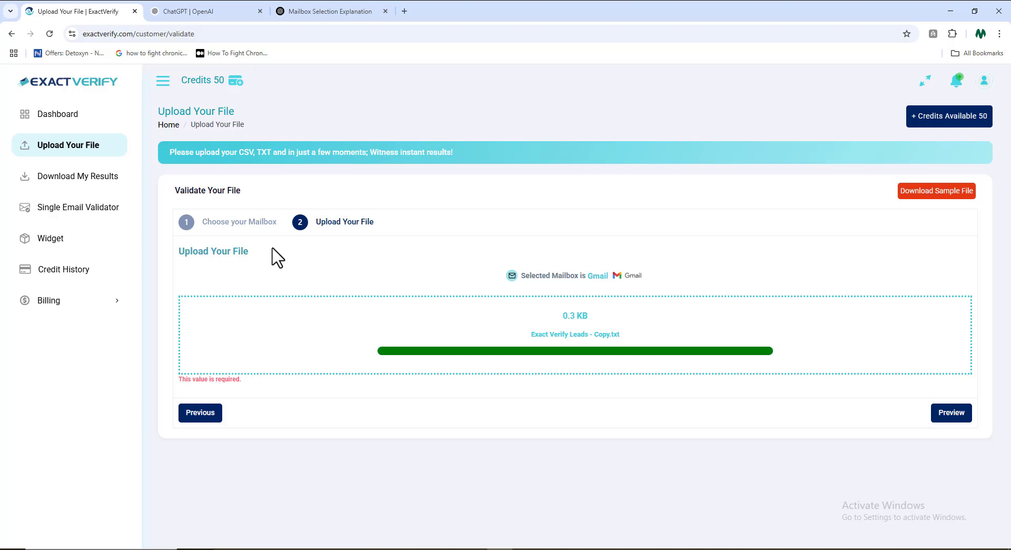
{"action": "left_click", "coordinate": [952, 414]}
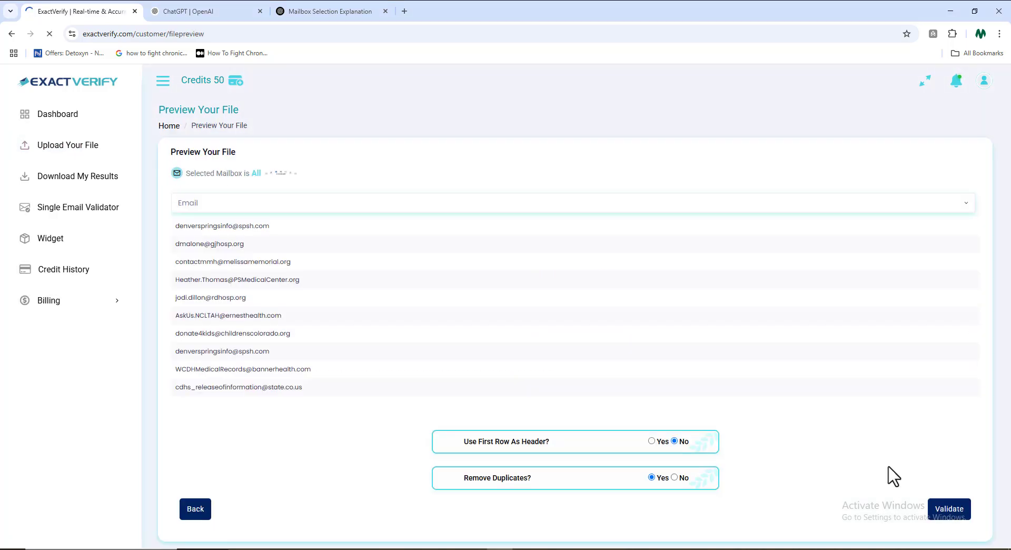
{"action": "left_click", "coordinate": [950, 509]}
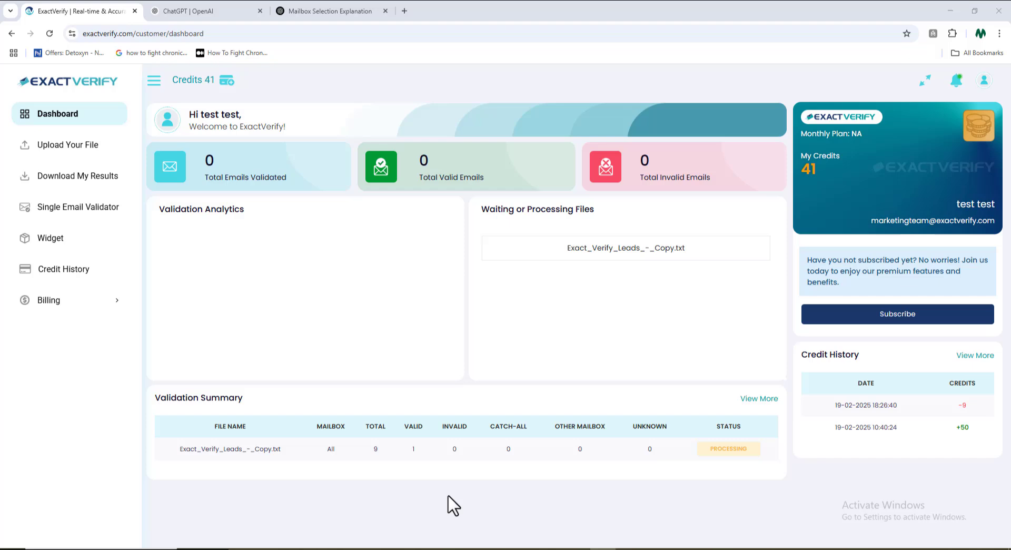
Scroll the ExactVerify homepage through the pricing, global infrastructure and footer sections
{"action": "scroll", "coordinate": [853, 458], "scroll_direction": "down", "scroll_amount": 1}
{"action": "scroll", "coordinate": [857, 457], "scroll_direction": "down", "scroll_amount": 2}
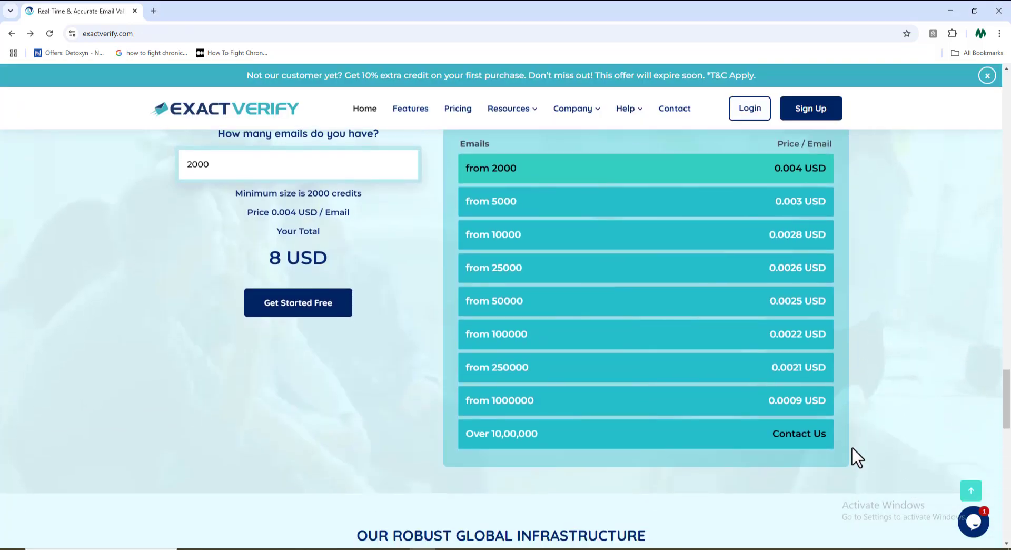
{"action": "scroll", "coordinate": [856, 457], "scroll_direction": "down", "scroll_amount": 1}
{"action": "scroll", "coordinate": [857, 457], "scroll_direction": "down", "scroll_amount": 2}
{"action": "scroll", "coordinate": [857, 457], "scroll_direction": "down", "scroll_amount": 2}
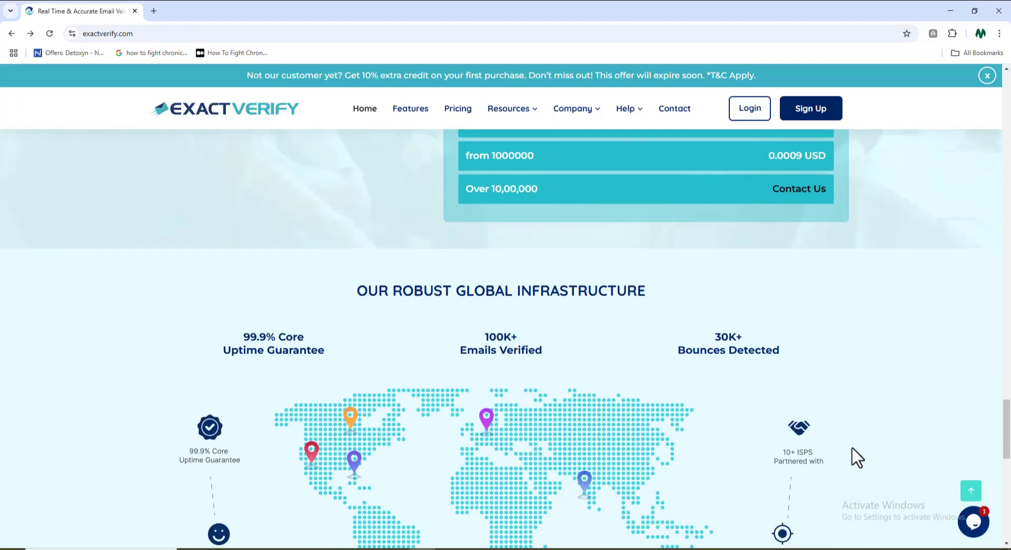
{"action": "scroll", "coordinate": [856, 457], "scroll_direction": "down", "scroll_amount": 1}
{"action": "scroll", "coordinate": [857, 458], "scroll_direction": "down", "scroll_amount": 2}
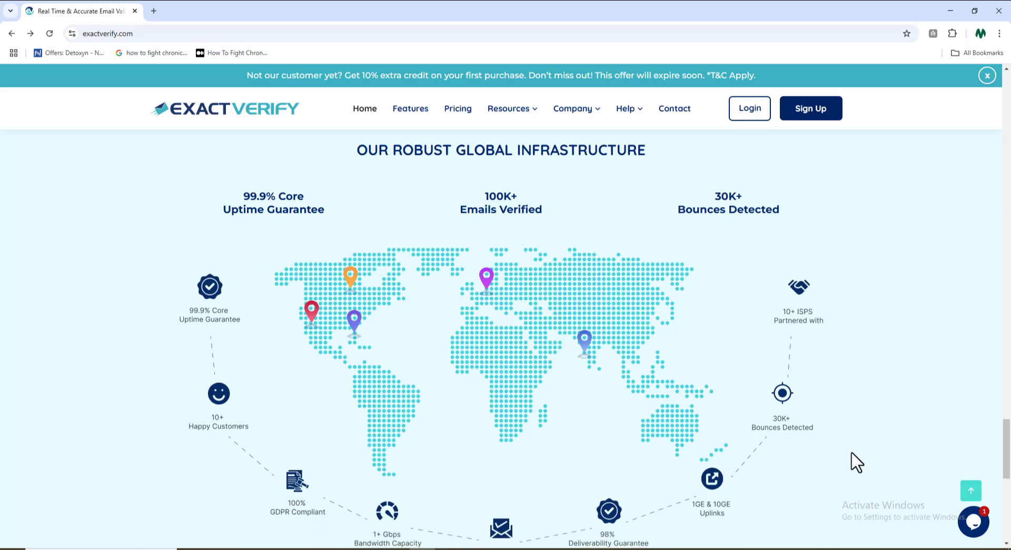
{"action": "scroll", "coordinate": [852, 454], "scroll_direction": "down", "scroll_amount": 2}
{"action": "scroll", "coordinate": [852, 458], "scroll_direction": "down", "scroll_amount": 3}
{"action": "scroll", "coordinate": [852, 462], "scroll_direction": "down", "scroll_amount": 1}
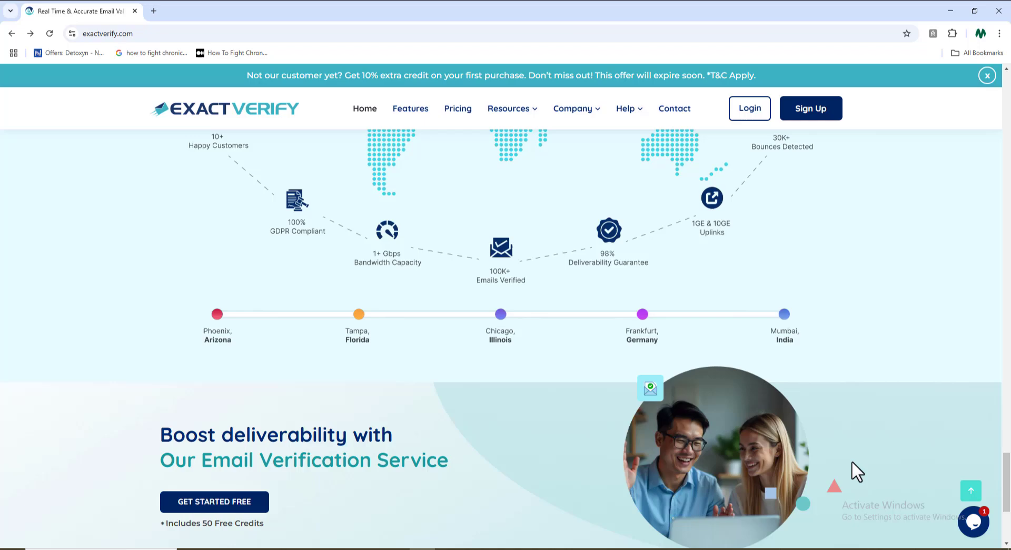
{"action": "scroll", "coordinate": [853, 464], "scroll_direction": "down", "scroll_amount": 2}
{"action": "scroll", "coordinate": [853, 469], "scroll_direction": "down", "scroll_amount": 1}
{"action": "scroll", "coordinate": [853, 471], "scroll_direction": "down", "scroll_amount": 1}
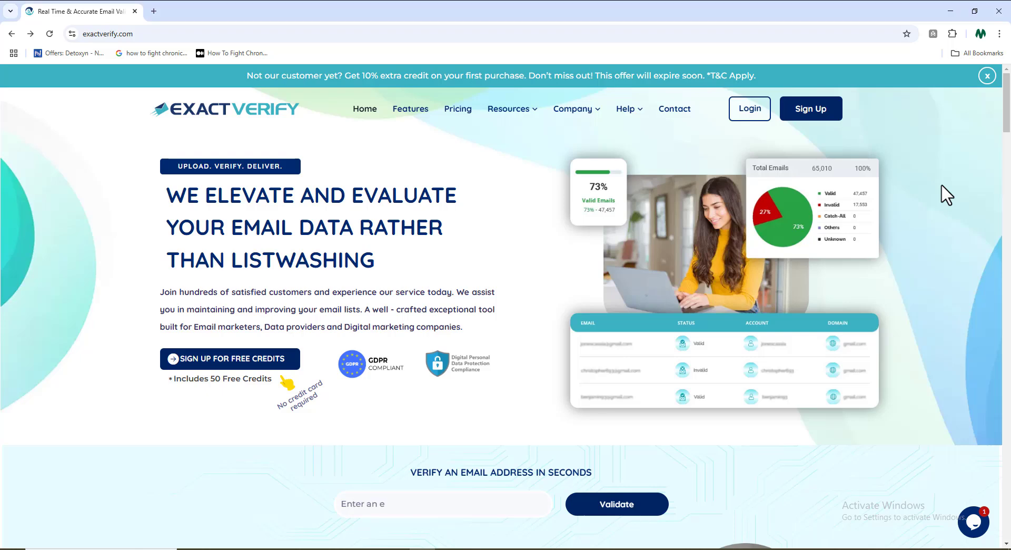
On the sign-up form, enter the first name and the account password, then confirm the password
{"action": "left_click", "coordinate": [811, 109]}
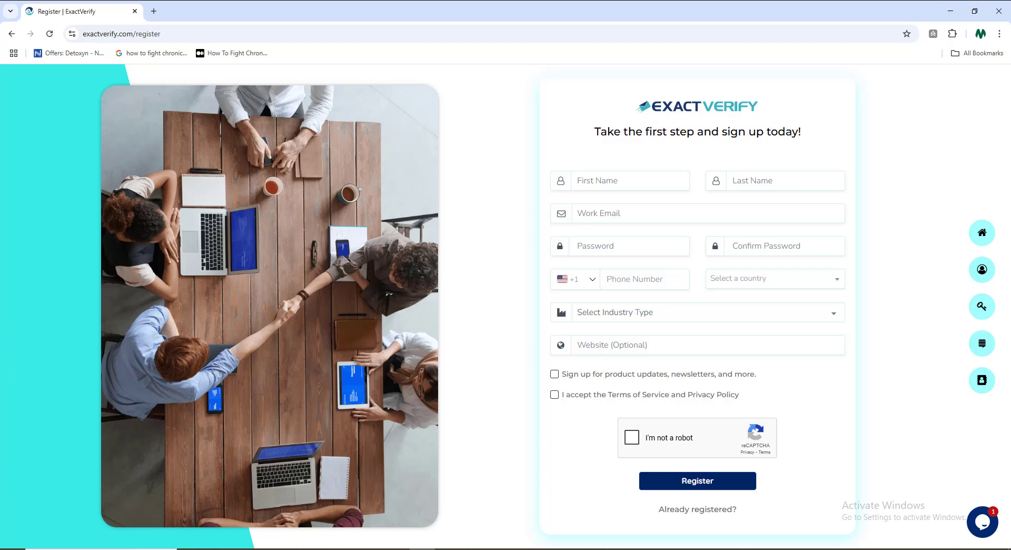
{"action": "left_click", "coordinate": [650, 181]}
{"action": "type", "text": "Charles"}
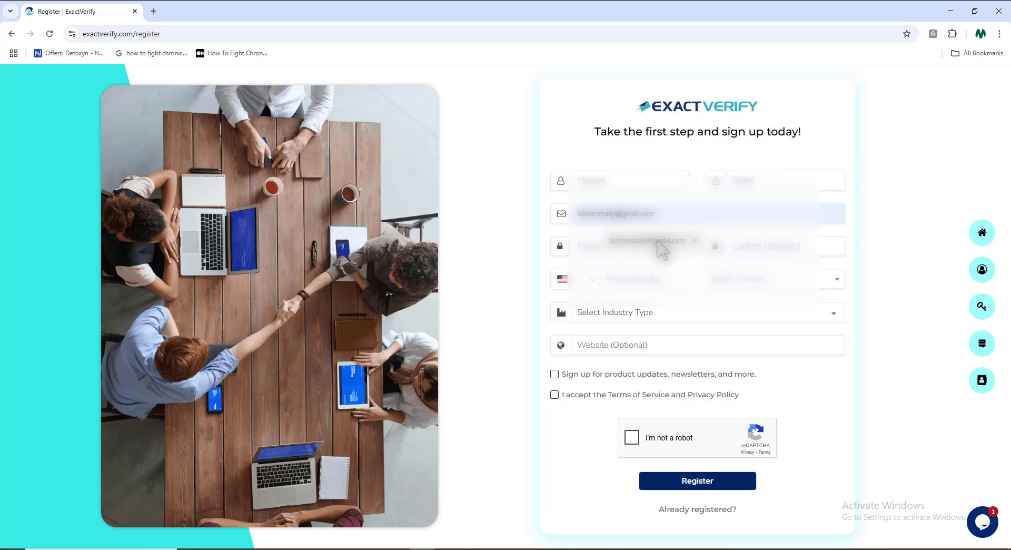
{"action": "left_click", "coordinate": [604, 246]}
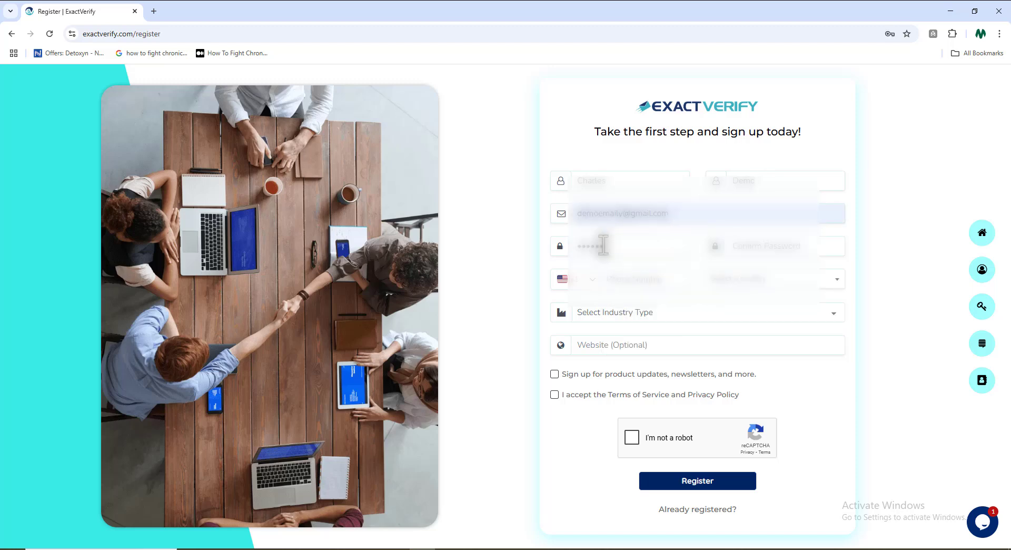
{"action": "left_click", "coordinate": [755, 246]}
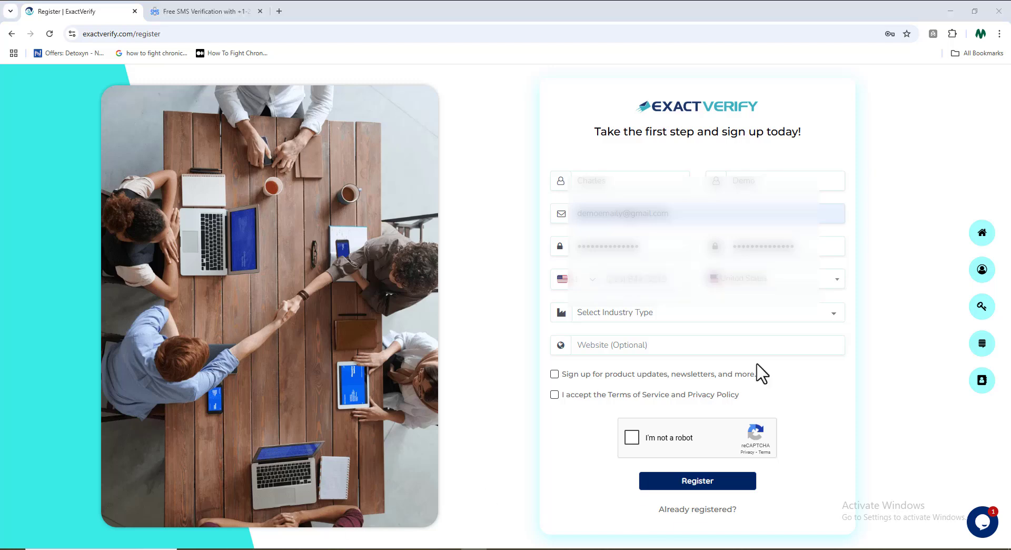
Choose Lead Generation as the industry, tick newsletter, terms and reCAPTCHA, and register
{"action": "left_click", "coordinate": [803, 317]}
{"action": "left_click", "coordinate": [618, 184]}
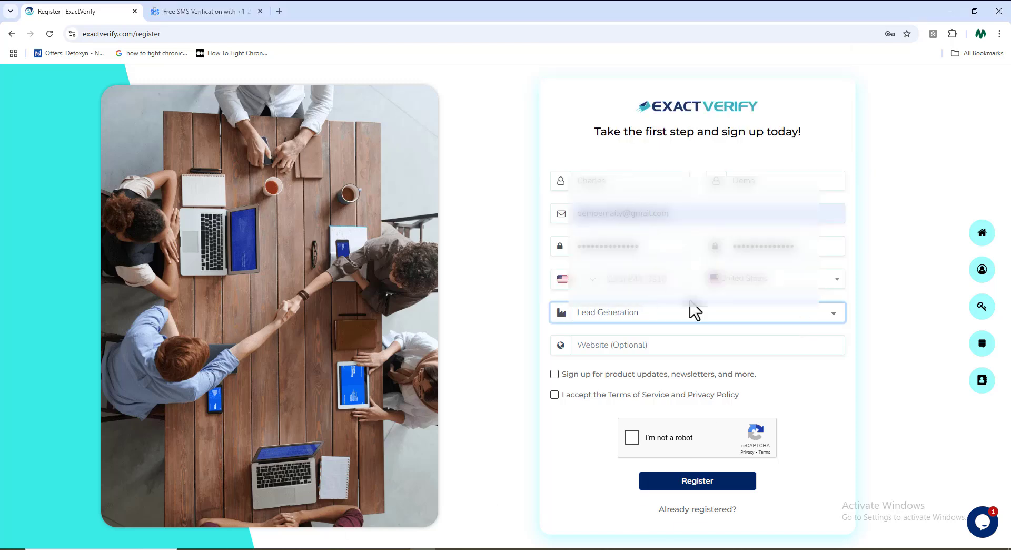
{"action": "left_click", "coordinate": [555, 377]}
{"action": "left_click", "coordinate": [555, 394]}
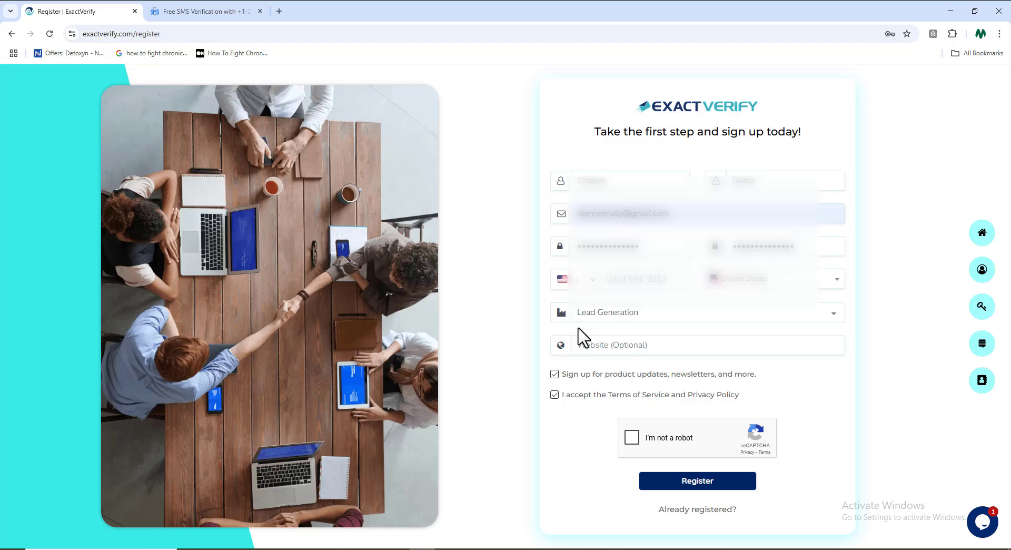
{"action": "left_click", "coordinate": [629, 437]}
{"action": "left_click", "coordinate": [696, 482]}
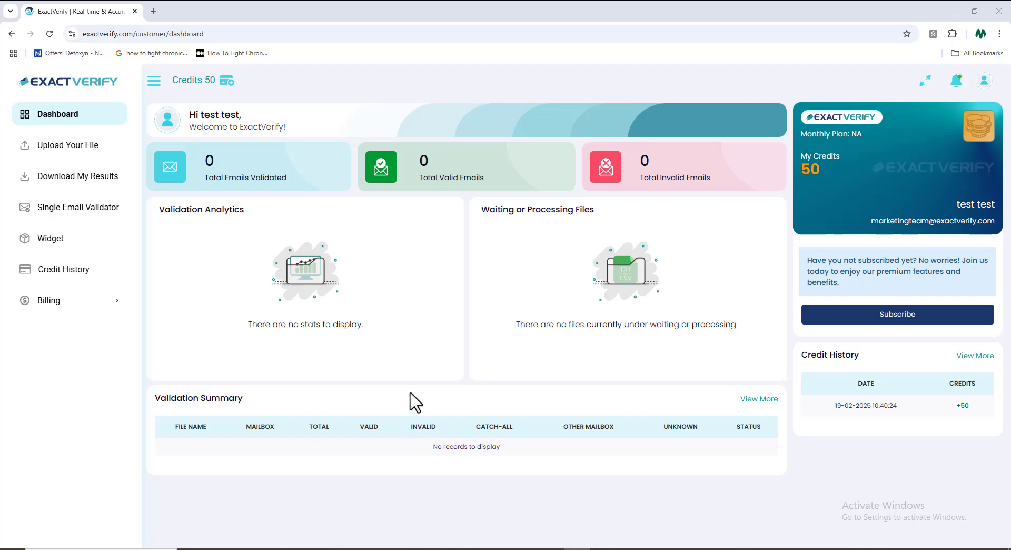
{"action": "scroll", "coordinate": [532, 345], "scroll_direction": "down", "scroll_amount": 2}
{"action": "scroll", "coordinate": [542, 338], "scroll_direction": "up", "scroll_amount": 1}
{"action": "scroll", "coordinate": [553, 325], "scroll_direction": "up", "scroll_amount": 1}
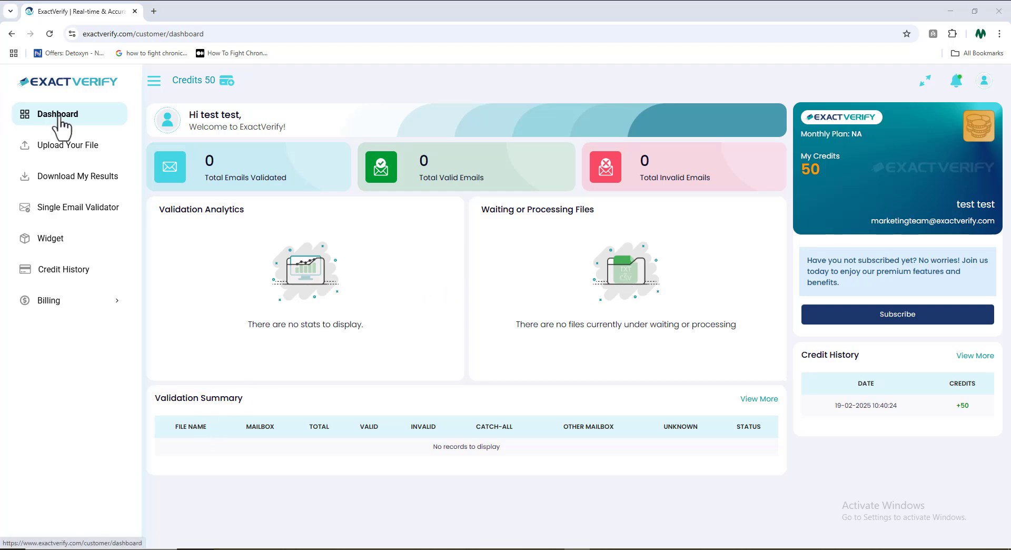
Go to the Upload Your File page and select Gmail from the mailbox grid
{"action": "left_click", "coordinate": [79, 150]}
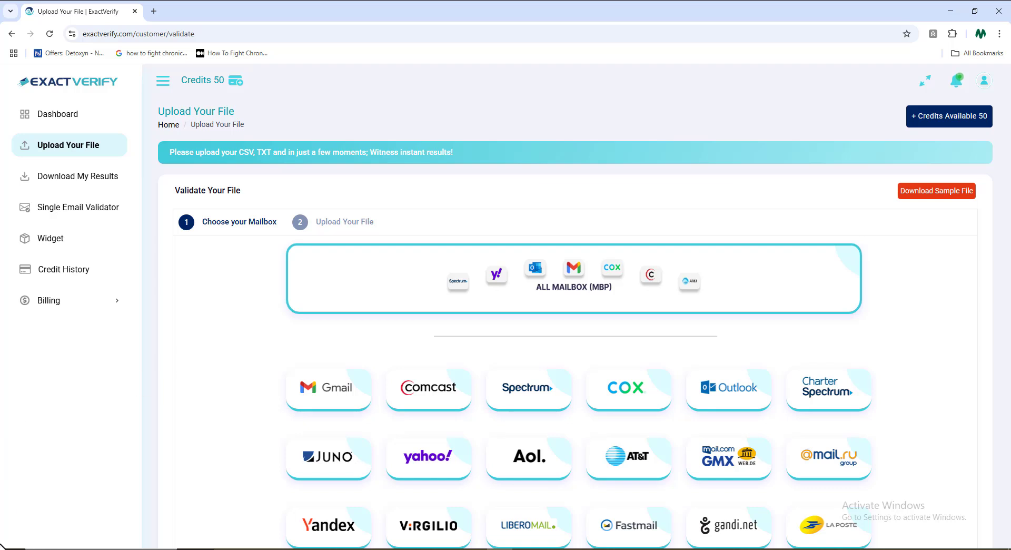
{"action": "scroll", "coordinate": [225, 403], "scroll_direction": "down", "scroll_amount": 1}
{"action": "scroll", "coordinate": [224, 403], "scroll_direction": "down", "scroll_amount": 1}
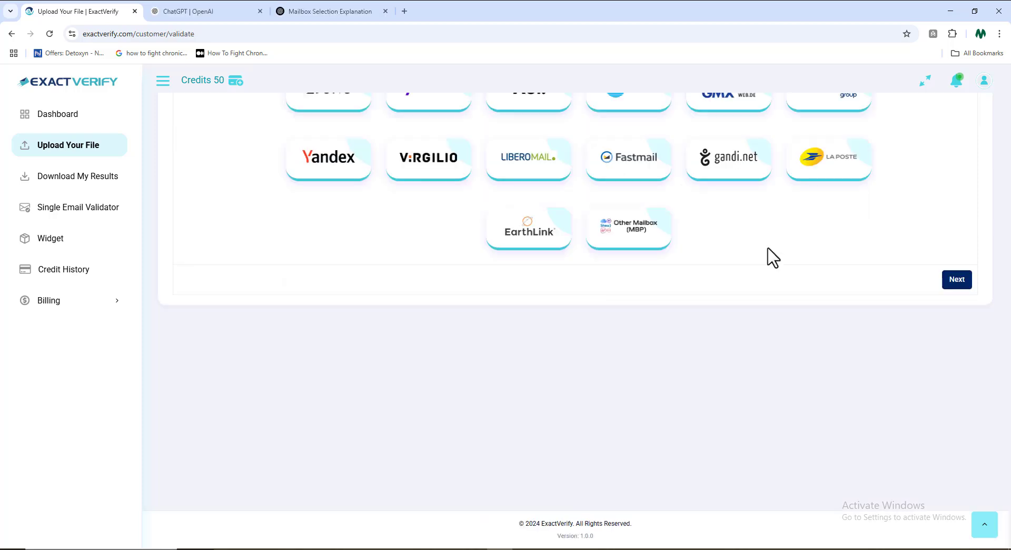
{"action": "scroll", "coordinate": [769, 258], "scroll_direction": "up", "scroll_amount": 2}
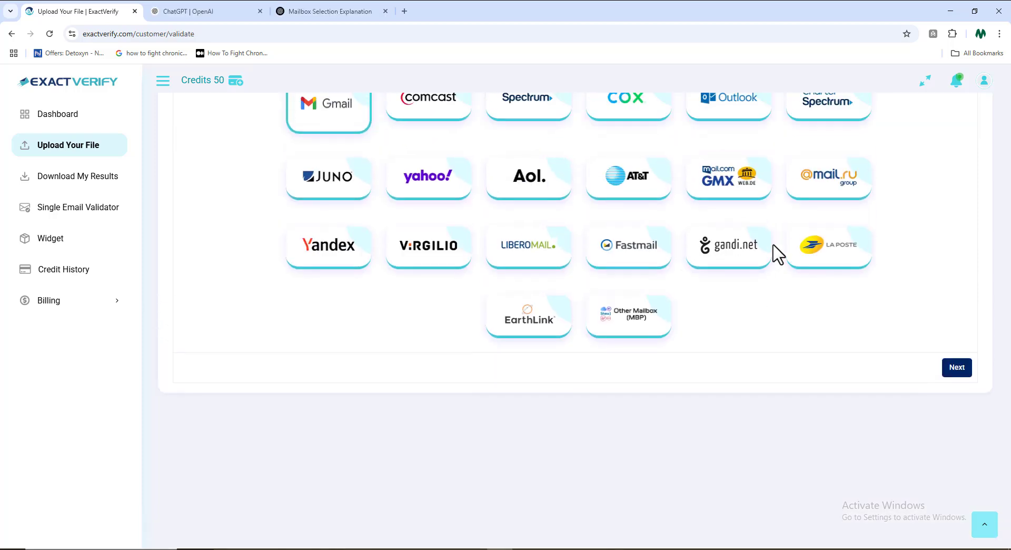
{"action": "scroll", "coordinate": [769, 258], "scroll_direction": "up", "scroll_amount": 2}
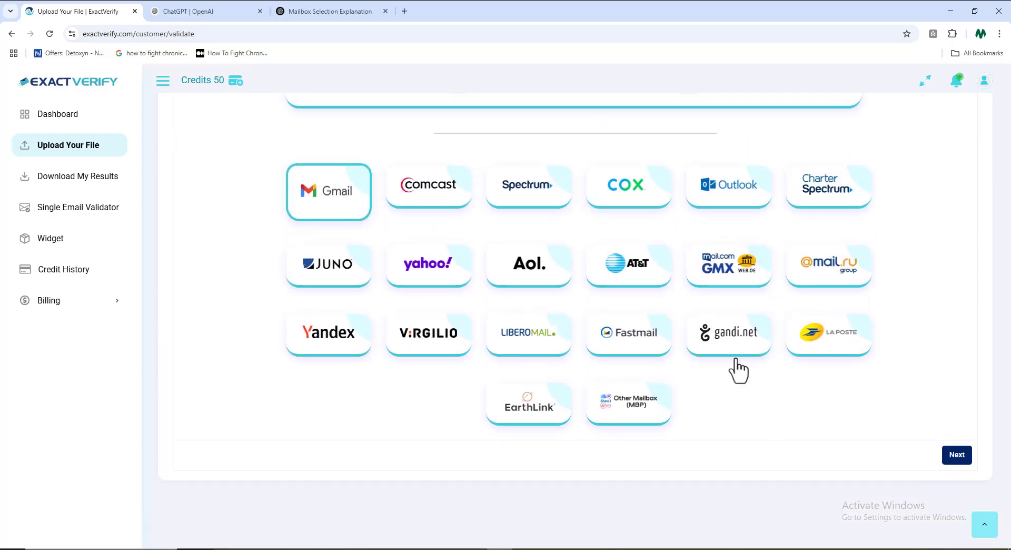
Attach Exact Verify Leads - Copy.txt, preview it, and submit its nine emails for validation
{"action": "left_click", "coordinate": [956, 455]}
{"action": "scroll", "coordinate": [959, 466], "scroll_direction": "up", "scroll_amount": 2}
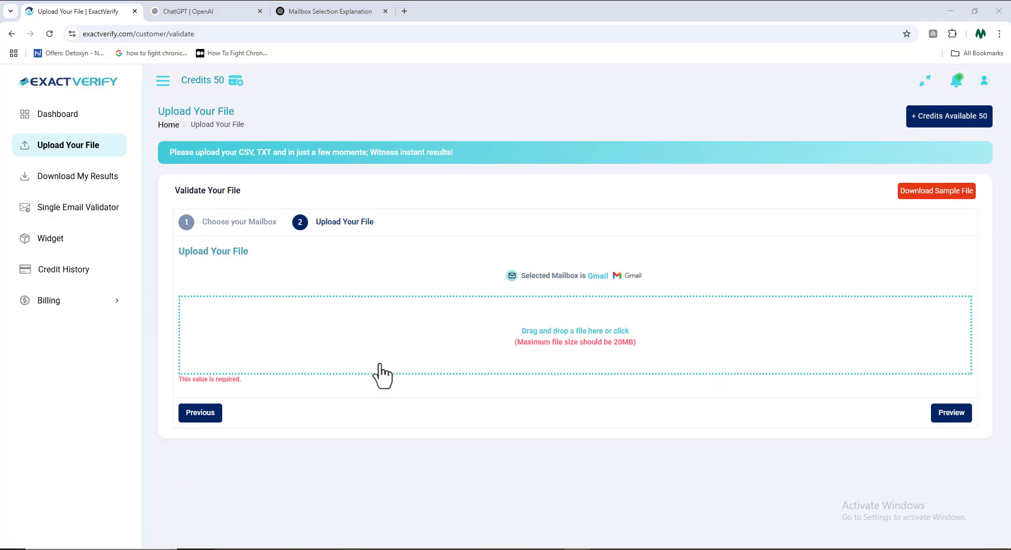
{"action": "left_click", "coordinate": [352, 303]}
{"action": "left_click", "coordinate": [244, 230]}
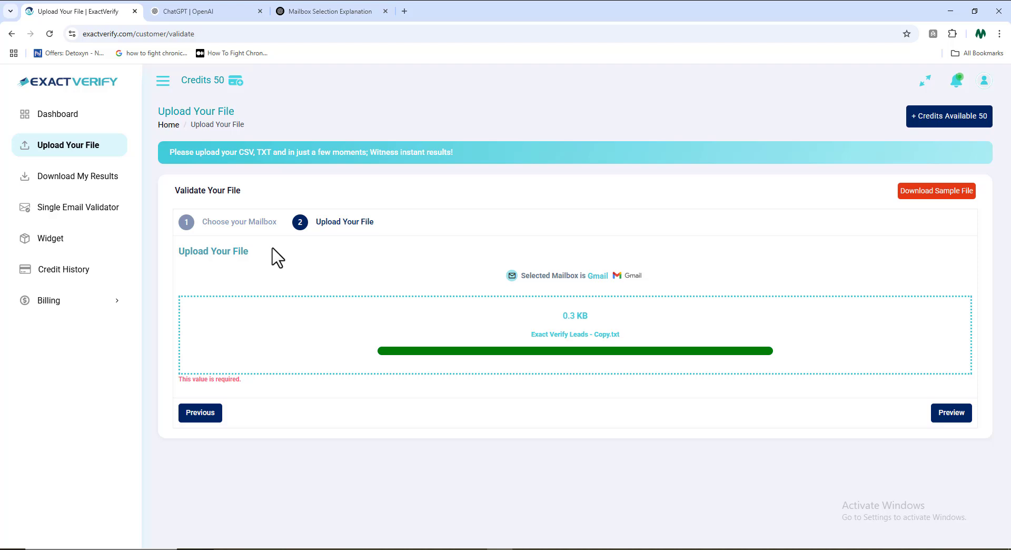
{"action": "left_click", "coordinate": [952, 413]}
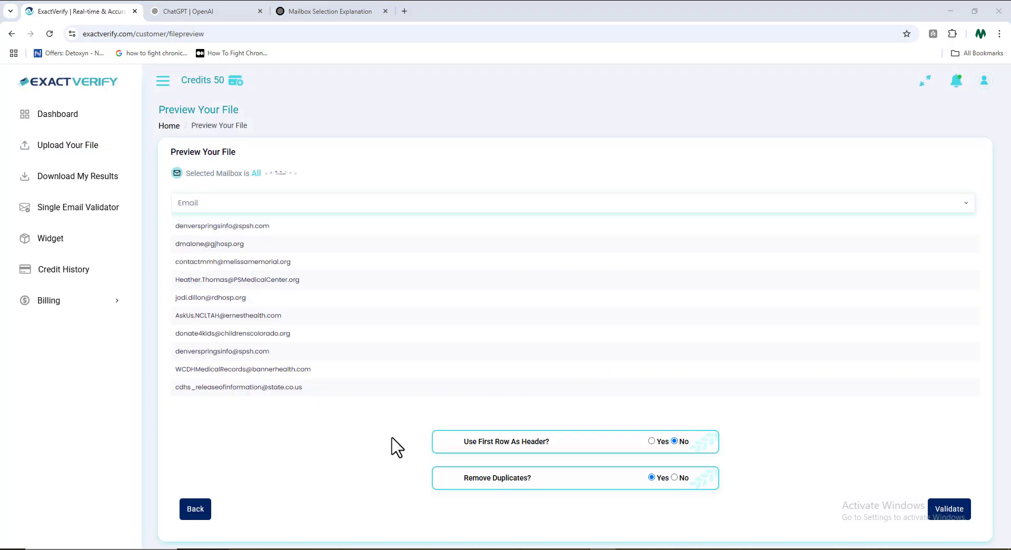
{"action": "left_click", "coordinate": [951, 506]}
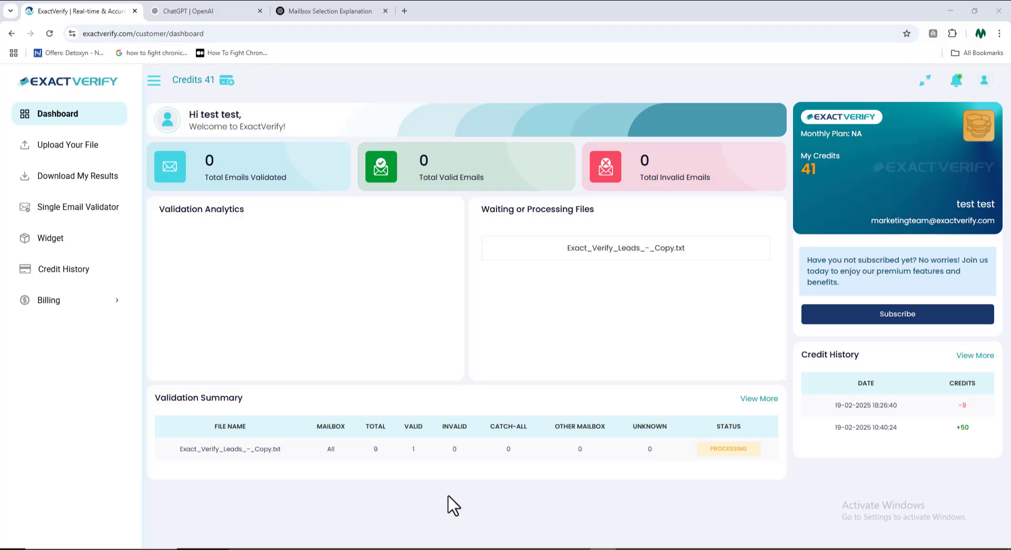
Reload the dashboard so the leads file shows 4 valid, 1 invalid, 3 catch-all, 1 unknown
{"action": "left_click", "coordinate": [48, 33]}
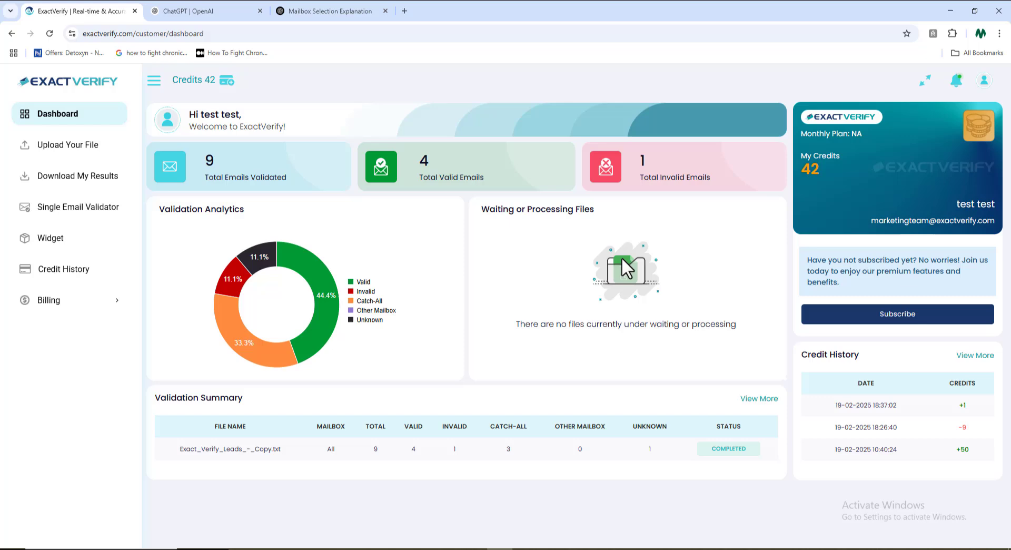
Run the Single Email Validator on the saved Gmail address and get a Valid result
{"action": "left_click", "coordinate": [105, 211]}
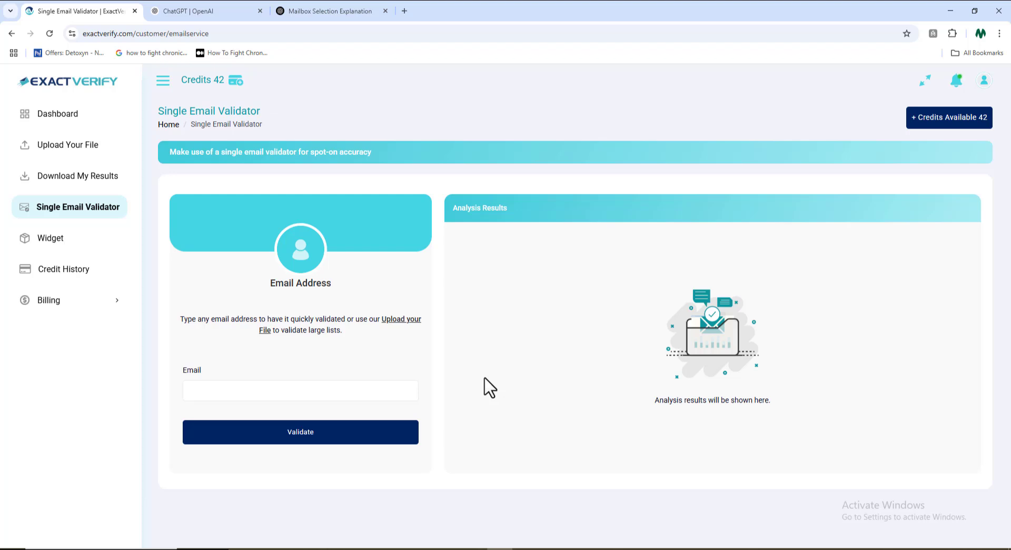
{"action": "left_click", "coordinate": [329, 390]}
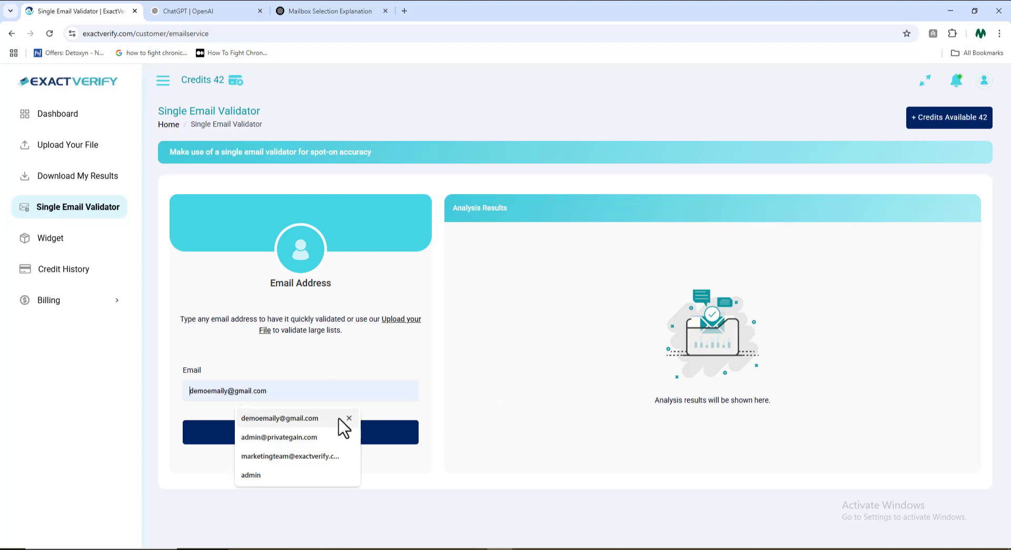
{"action": "left_click", "coordinate": [319, 418]}
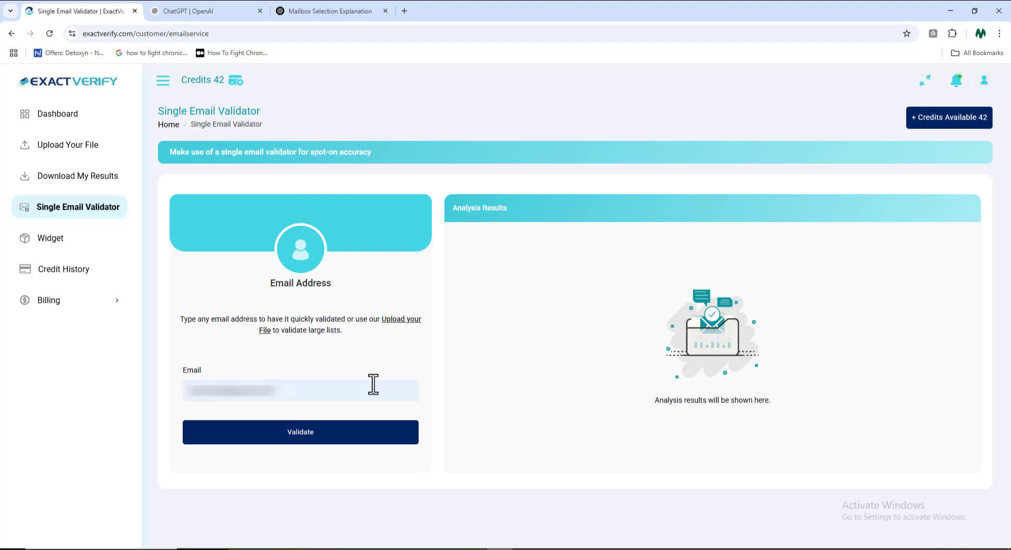
{"action": "left_click", "coordinate": [330, 433]}
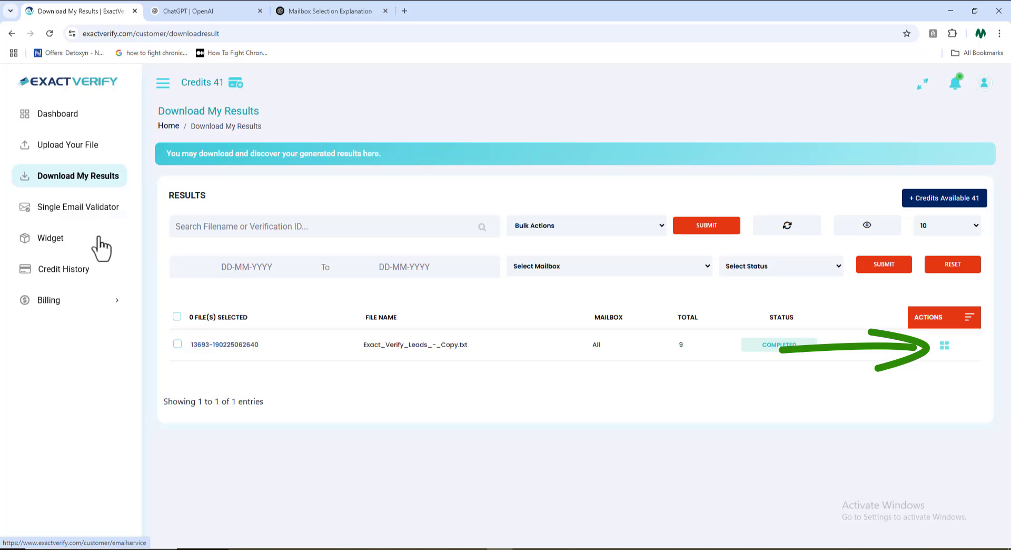
Open the results breakdown for the Exact Verify Leads - Copy file from Download My Results
{"action": "left_click", "coordinate": [945, 345]}
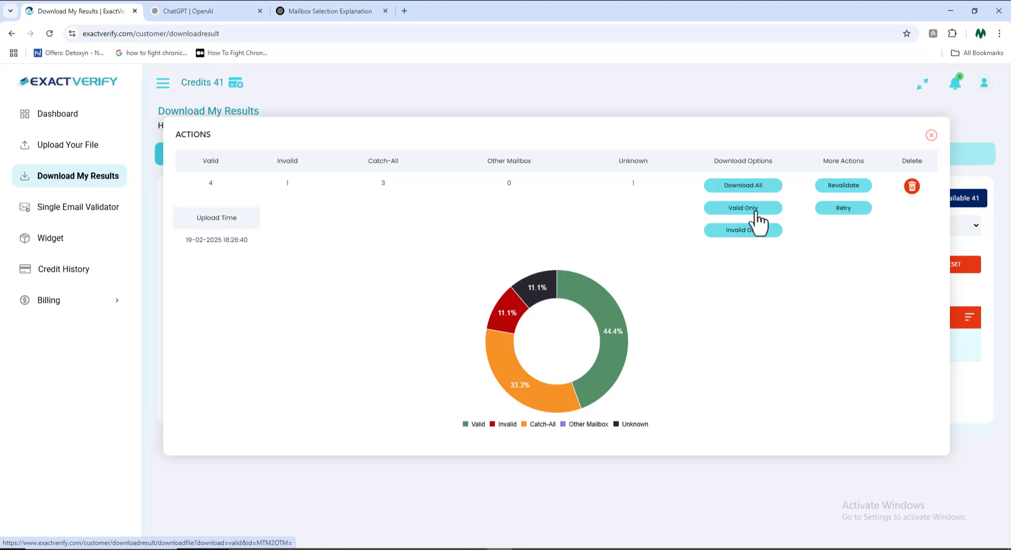
Download the Valid Only results CSV and confirm it in Chrome's downloads list
{"action": "left_click", "coordinate": [756, 210]}
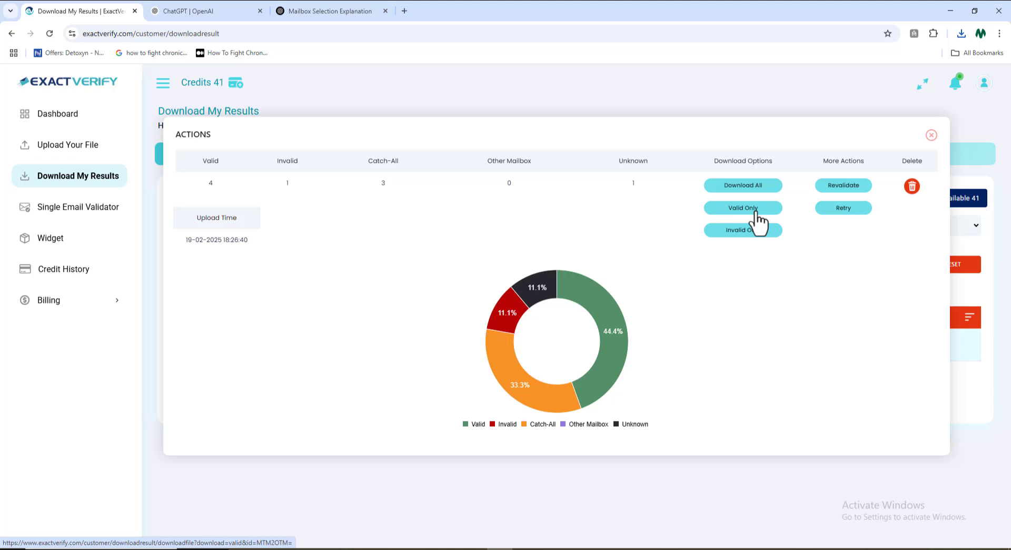
{"action": "left_click", "coordinate": [962, 37]}
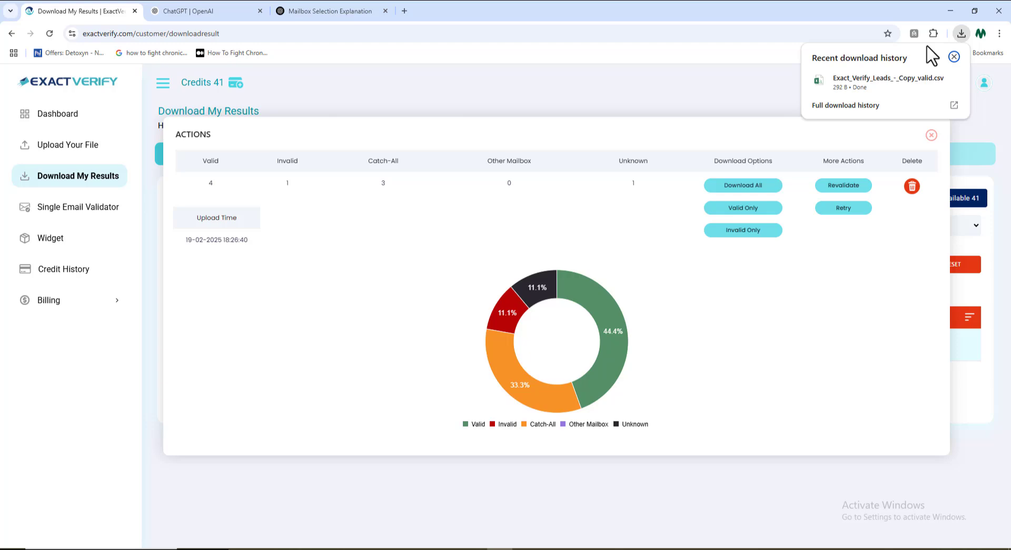
Open the valid-results CSV in Excel and widen columns C and A to show accounts and emails
{"action": "left_click", "coordinate": [953, 79]}
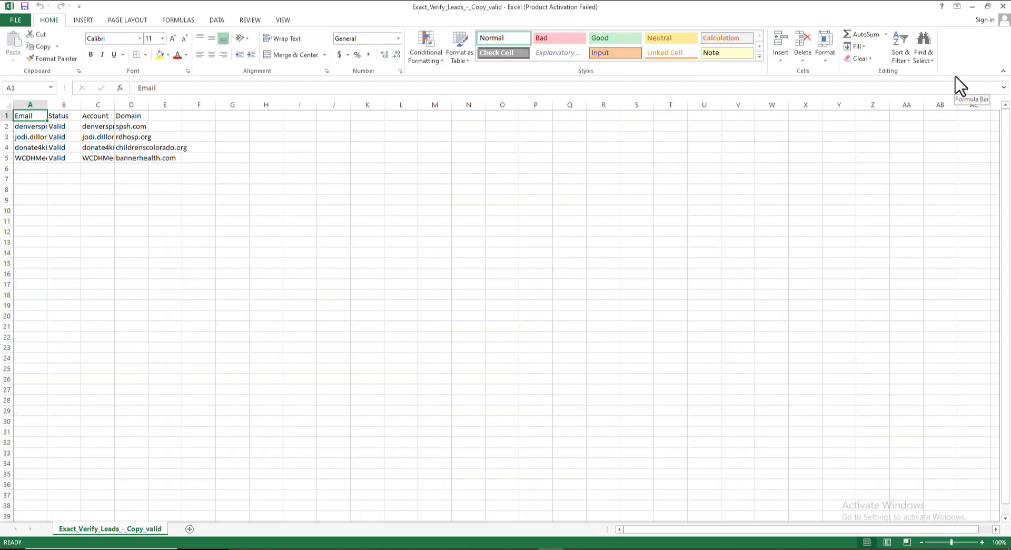
{"action": "double_click", "coordinate": [115, 105]}
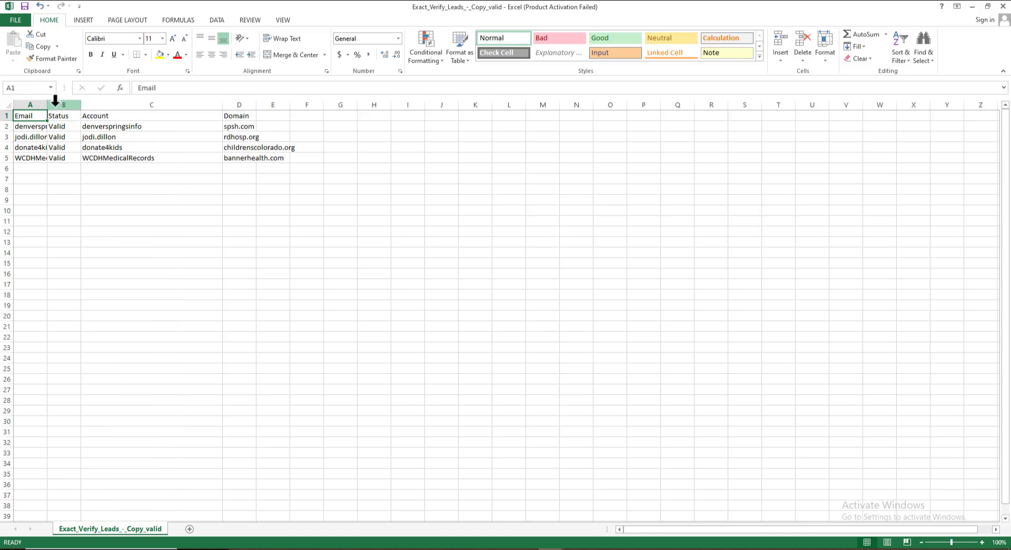
{"action": "left_click_drag", "start_coordinate": [47, 105], "coordinate": [177, 112]}
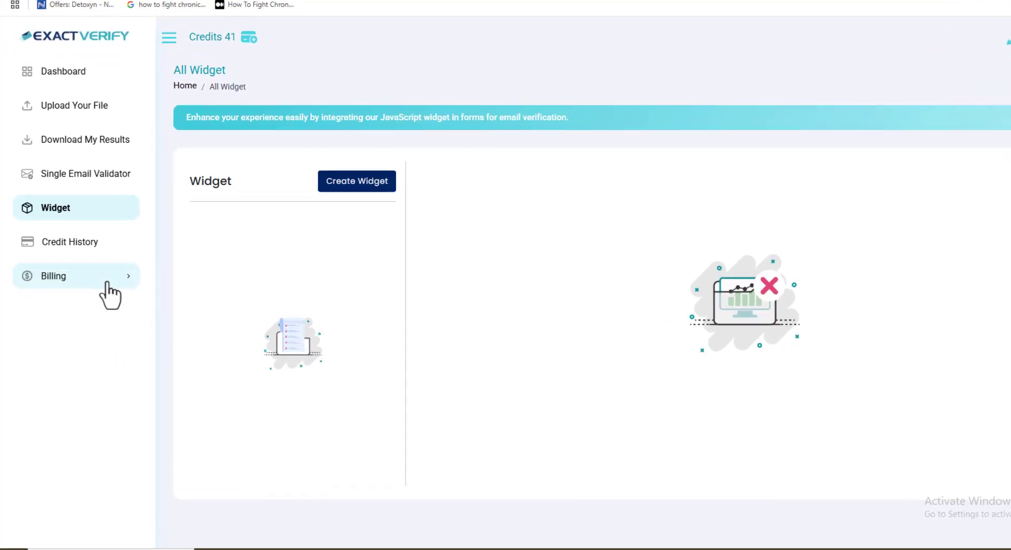
{"action": "left_click", "coordinate": [110, 293]}
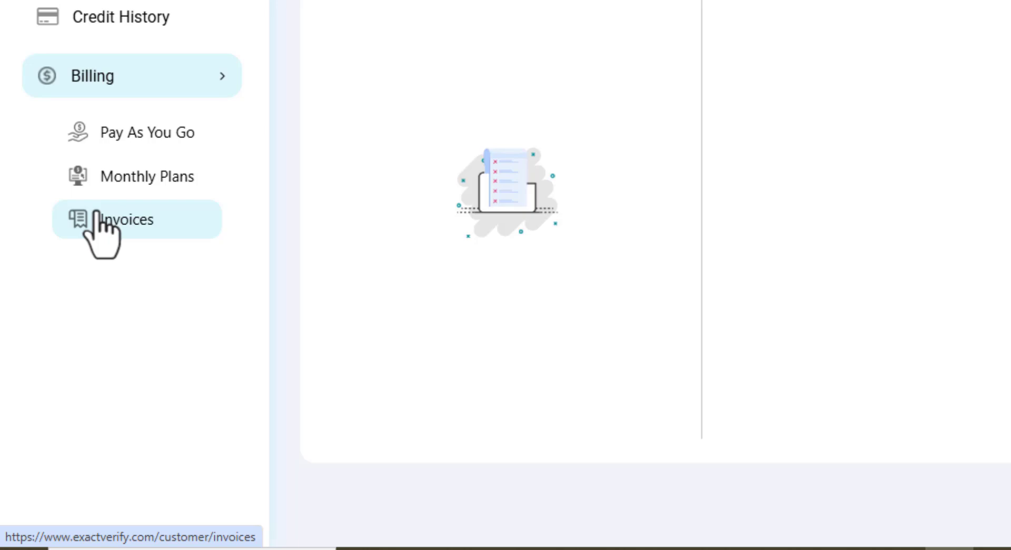
Get a Pay As You Go price quote for 10000 emails
{"action": "left_click", "coordinate": [129, 138]}
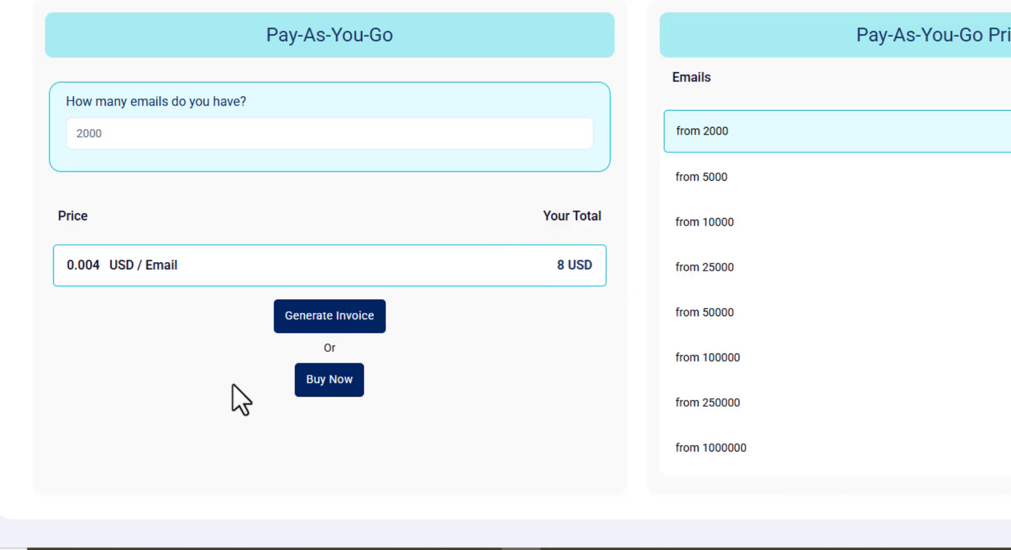
{"action": "left_click", "coordinate": [127, 133]}
{"action": "type", "text": "10000"}
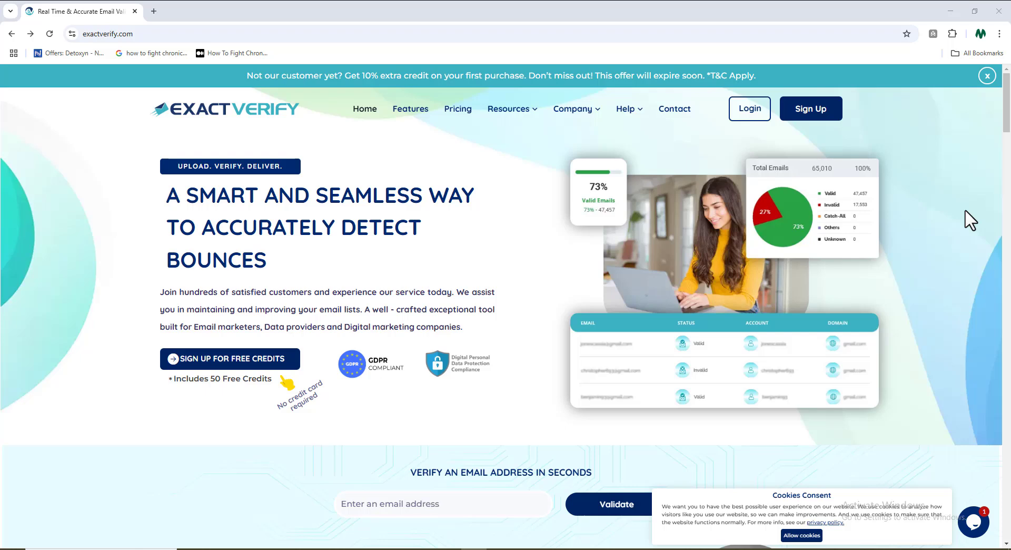
{"action": "scroll", "coordinate": [969, 220], "scroll_direction": "down", "scroll_amount": 1}
{"action": "scroll", "coordinate": [961, 232], "scroll_direction": "down", "scroll_amount": 1}
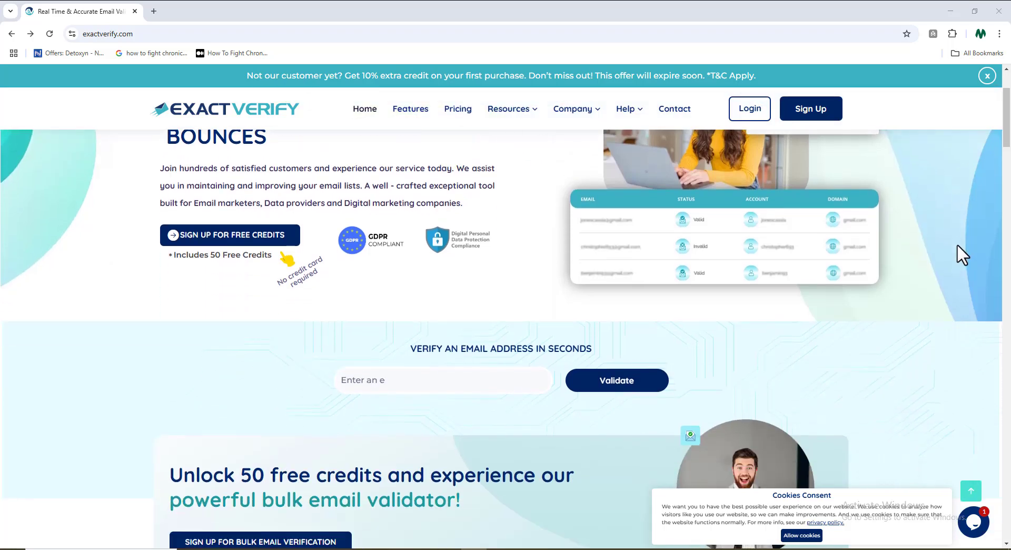
{"action": "scroll", "coordinate": [956, 243], "scroll_direction": "down", "scroll_amount": 1}
{"action": "scroll", "coordinate": [962, 253], "scroll_direction": "down", "scroll_amount": 1}
{"action": "scroll", "coordinate": [961, 254], "scroll_direction": "down", "scroll_amount": 1}
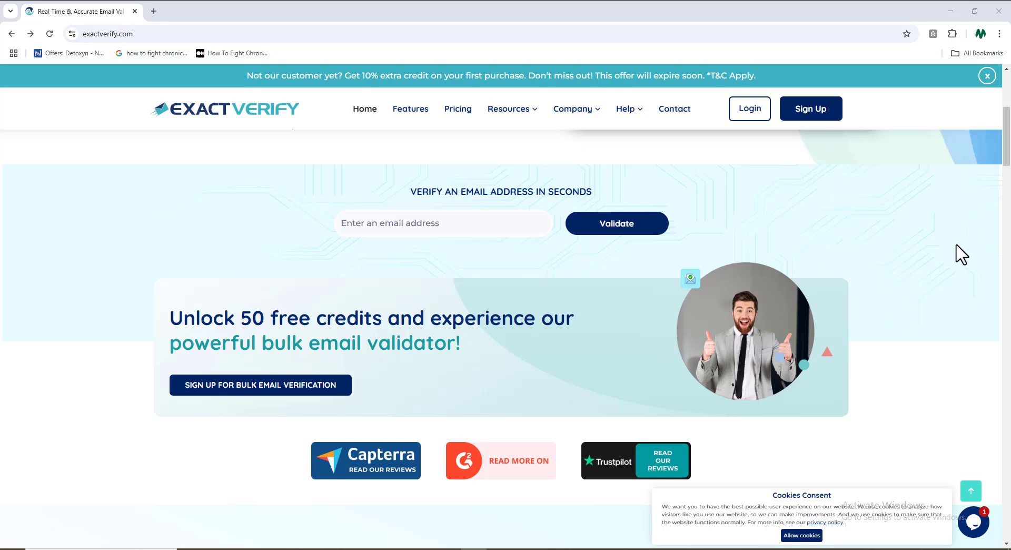
{"action": "scroll", "coordinate": [961, 255], "scroll_direction": "down", "scroll_amount": 1}
{"action": "scroll", "coordinate": [959, 269], "scroll_direction": "down", "scroll_amount": 1}
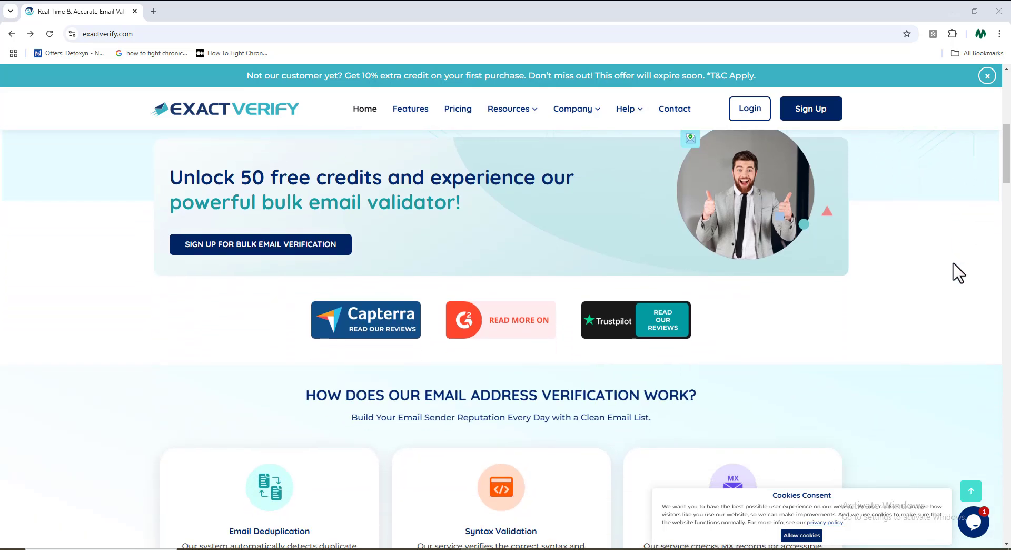
{"action": "scroll", "coordinate": [958, 272], "scroll_direction": "down", "scroll_amount": 1}
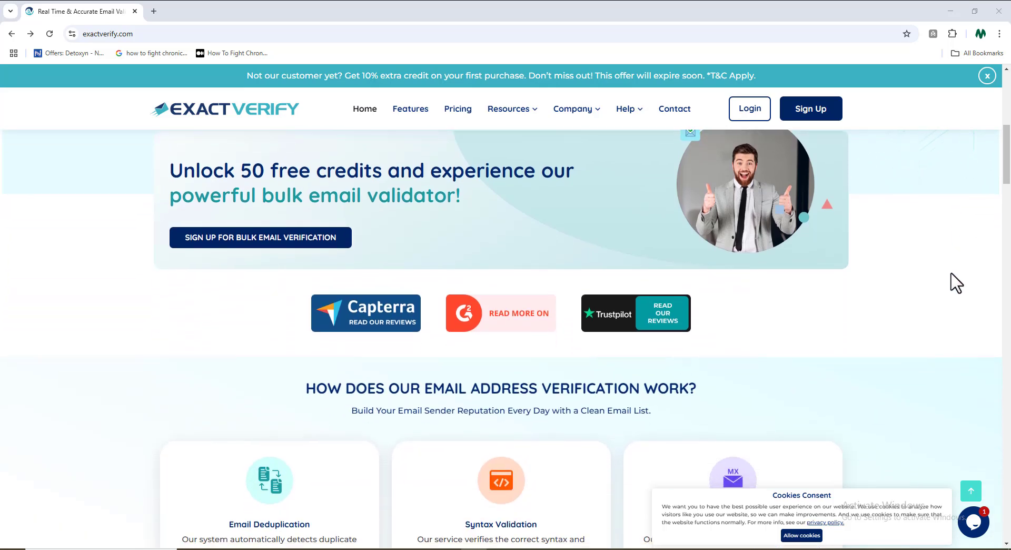
{"action": "scroll", "coordinate": [940, 290], "scroll_direction": "down", "scroll_amount": 1}
{"action": "scroll", "coordinate": [932, 290], "scroll_direction": "down", "scroll_amount": 2}
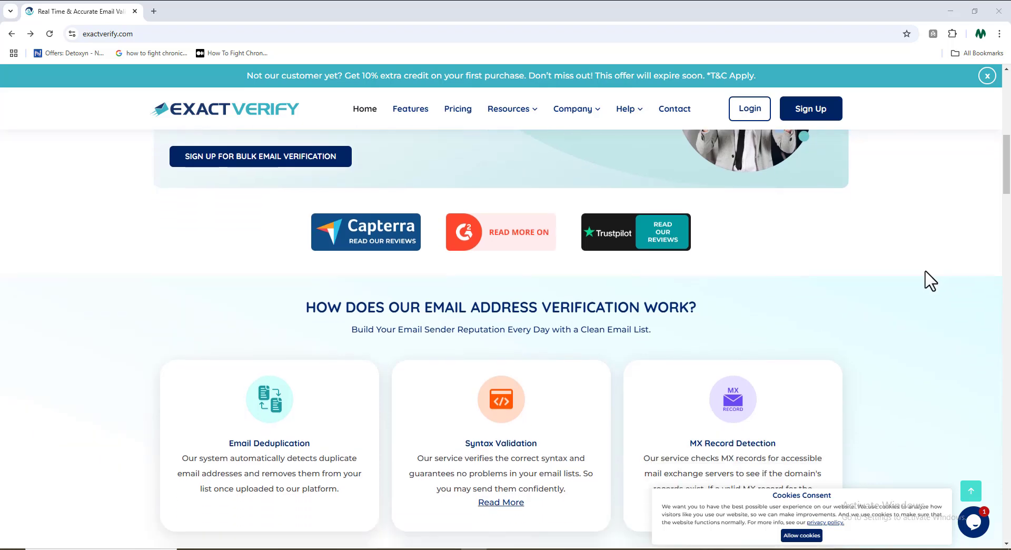
{"action": "scroll", "coordinate": [925, 282], "scroll_direction": "down", "scroll_amount": 1}
{"action": "scroll", "coordinate": [925, 283], "scroll_direction": "down", "scroll_amount": 1}
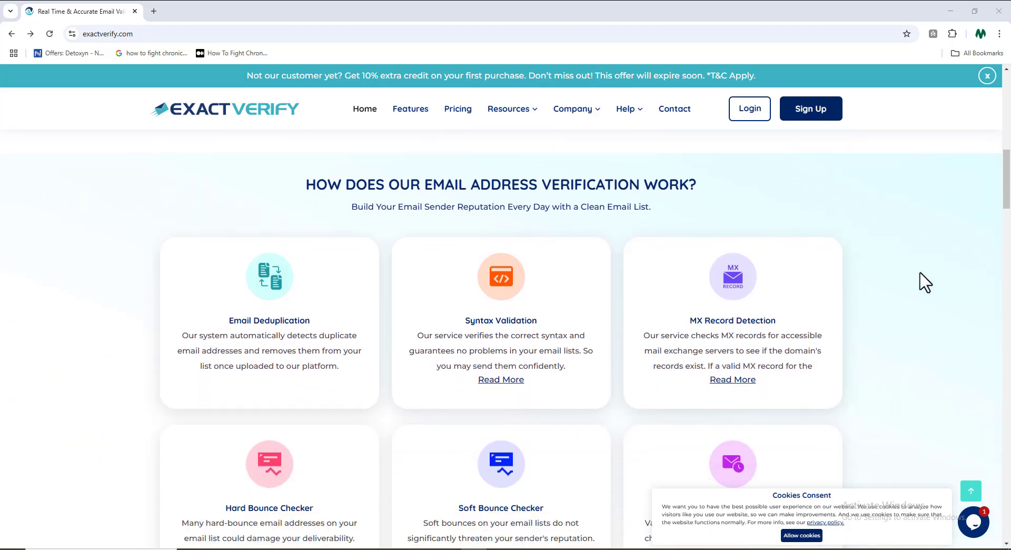
{"action": "scroll", "coordinate": [926, 282], "scroll_direction": "down", "scroll_amount": 1}
{"action": "scroll", "coordinate": [926, 283], "scroll_direction": "down", "scroll_amount": 1}
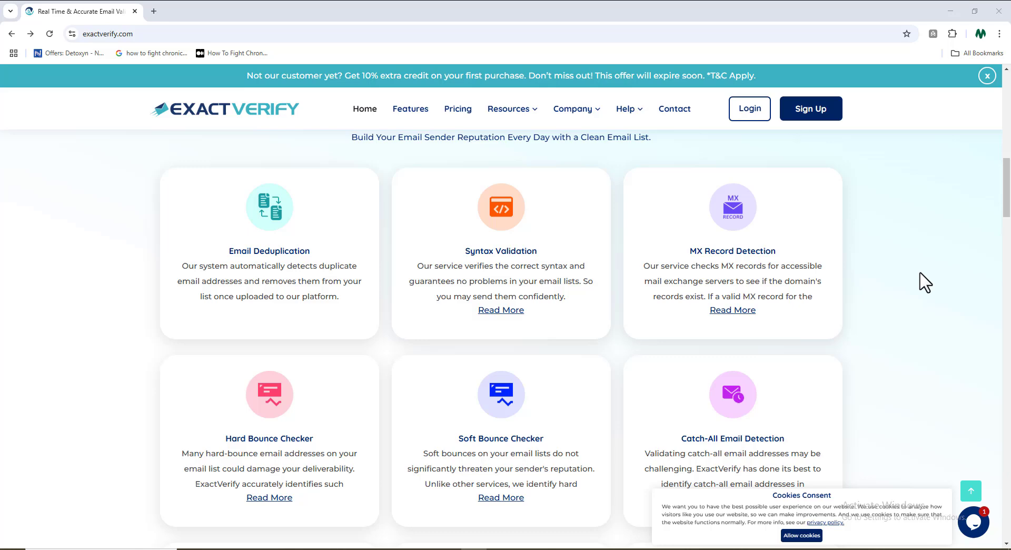
{"action": "scroll", "coordinate": [925, 283], "scroll_direction": "down", "scroll_amount": 1}
{"action": "scroll", "coordinate": [926, 282], "scroll_direction": "down", "scroll_amount": 1}
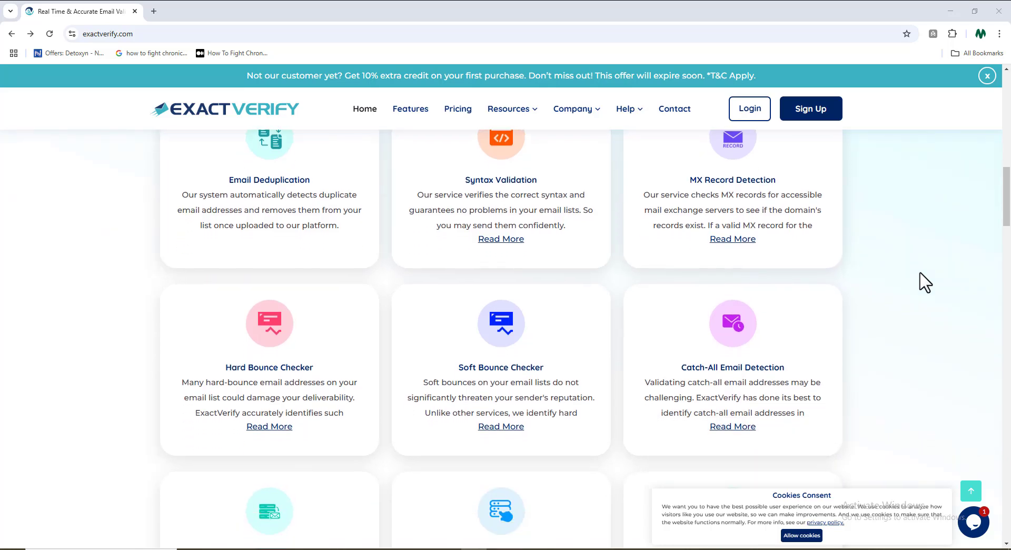
{"action": "scroll", "coordinate": [925, 283], "scroll_direction": "down", "scroll_amount": 1}
{"action": "scroll", "coordinate": [925, 283], "scroll_direction": "down", "scroll_amount": 1}
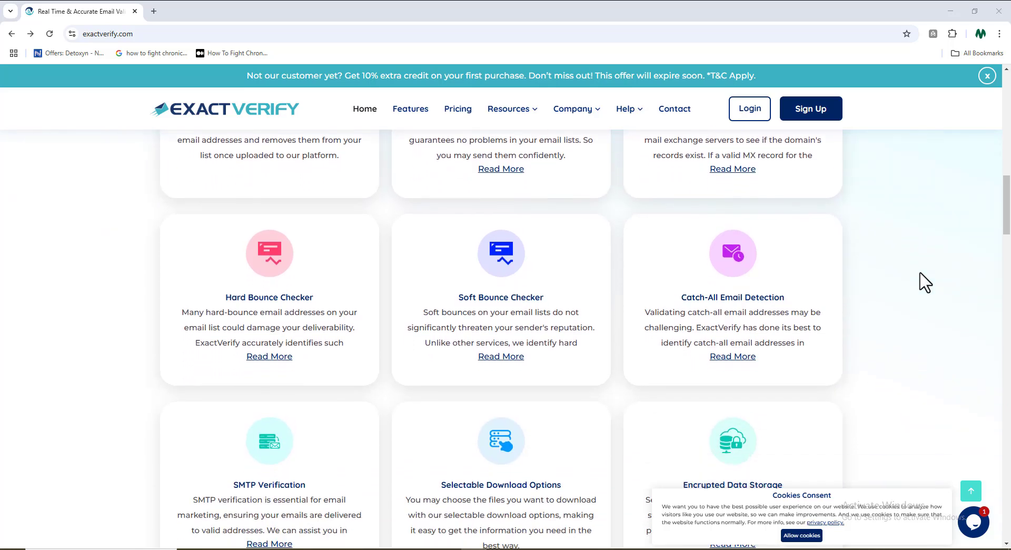
{"action": "scroll", "coordinate": [925, 282], "scroll_direction": "down", "scroll_amount": 1}
{"action": "scroll", "coordinate": [925, 283], "scroll_direction": "down", "scroll_amount": 1}
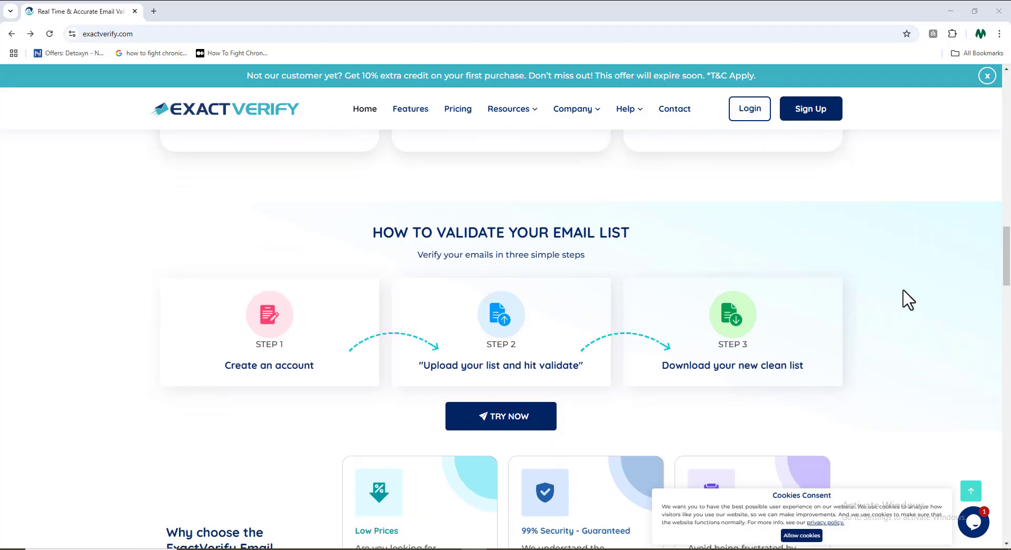
{"action": "scroll", "coordinate": [905, 308], "scroll_direction": "down", "scroll_amount": 1}
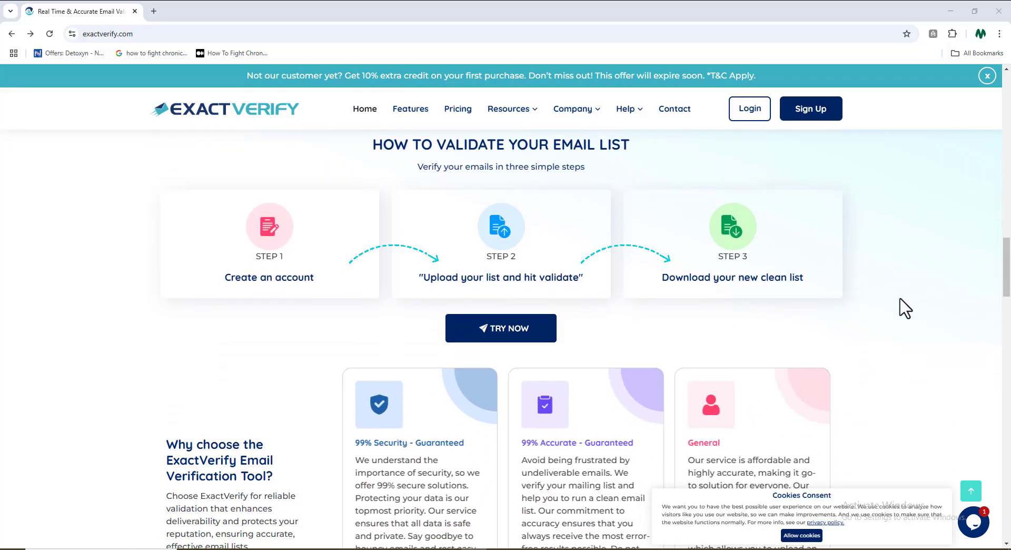
{"action": "scroll", "coordinate": [905, 308], "scroll_direction": "down", "scroll_amount": 1}
{"action": "scroll", "coordinate": [905, 309], "scroll_direction": "down", "scroll_amount": 1}
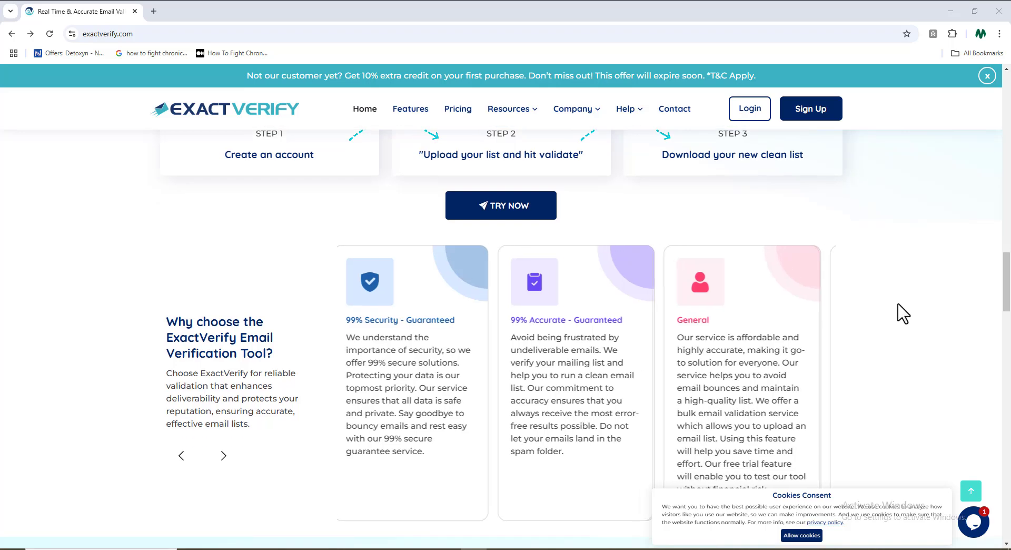
{"action": "scroll", "coordinate": [905, 308], "scroll_direction": "down", "scroll_amount": 1}
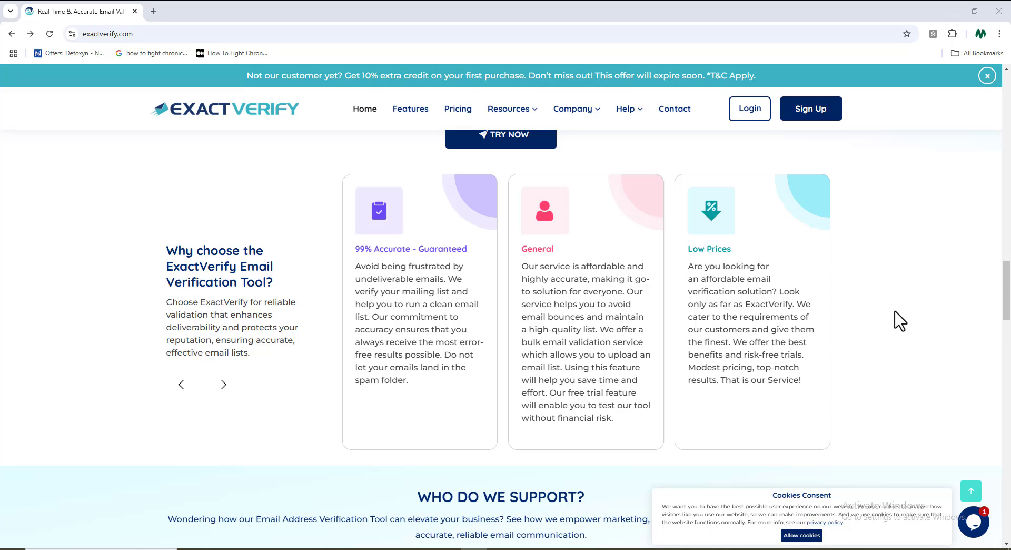
{"action": "scroll", "coordinate": [900, 318], "scroll_direction": "down", "scroll_amount": 1}
{"action": "scroll", "coordinate": [900, 319], "scroll_direction": "down", "scroll_amount": 1}
{"action": "scroll", "coordinate": [898, 320], "scroll_direction": "down", "scroll_amount": 1}
{"action": "scroll", "coordinate": [899, 321], "scroll_direction": "down", "scroll_amount": 1}
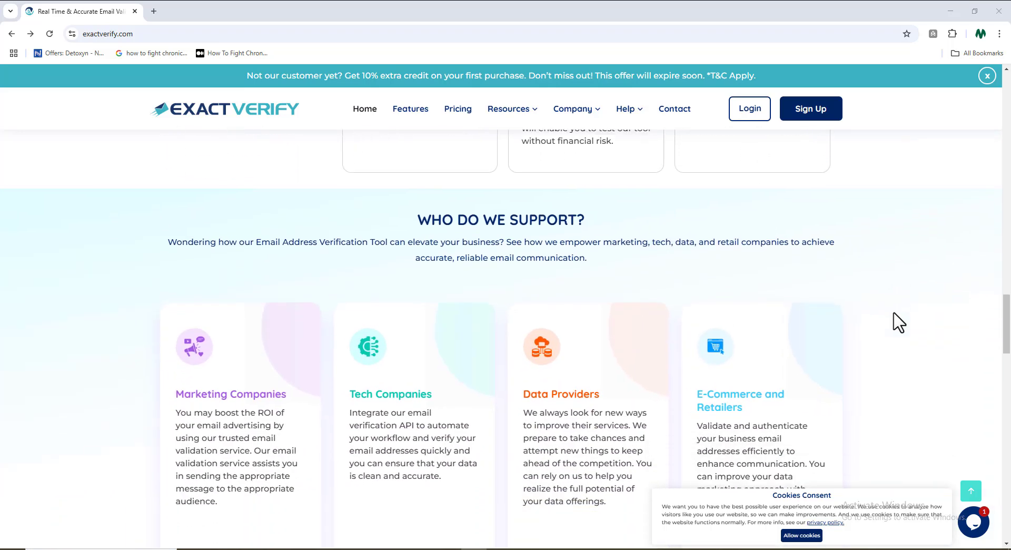
{"action": "scroll", "coordinate": [899, 322], "scroll_direction": "down", "scroll_amount": 1}
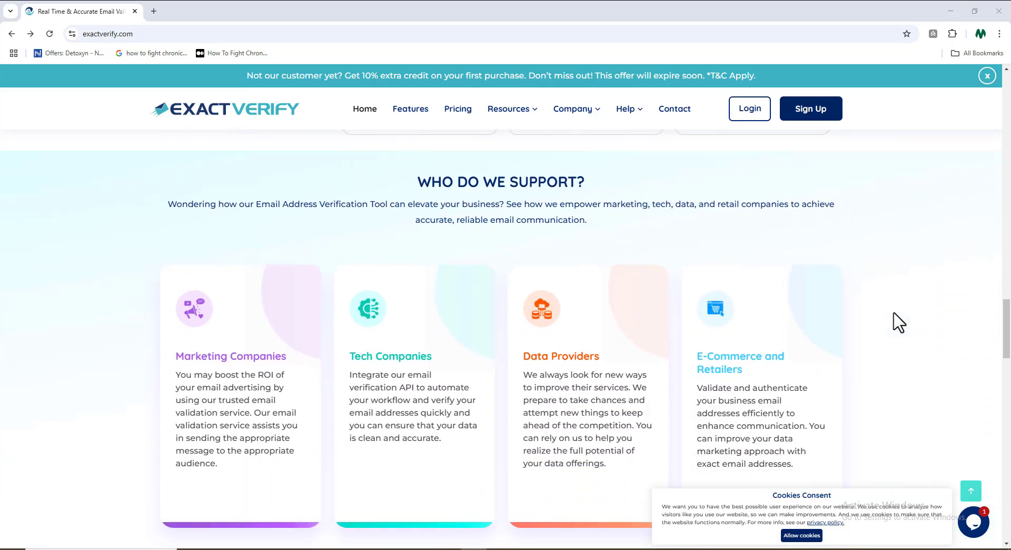